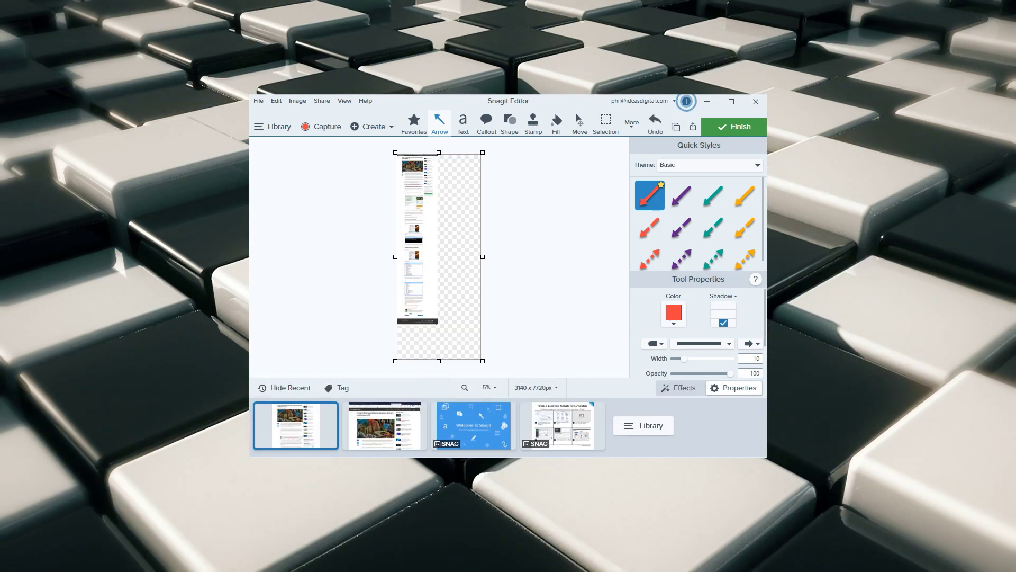
Undo the canvas enlargement so the capture returns to 1520 x 6465 px without transparent space
key("ctrl+z")
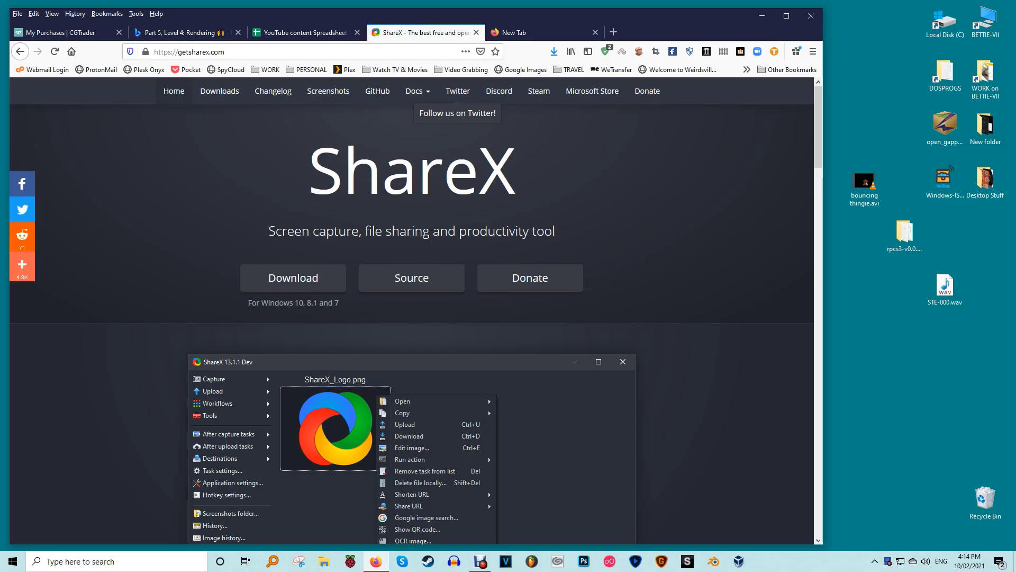
Scroll getsharex.com and open the full See more screenshots gallery
scroll(412, 318, "down", 3)
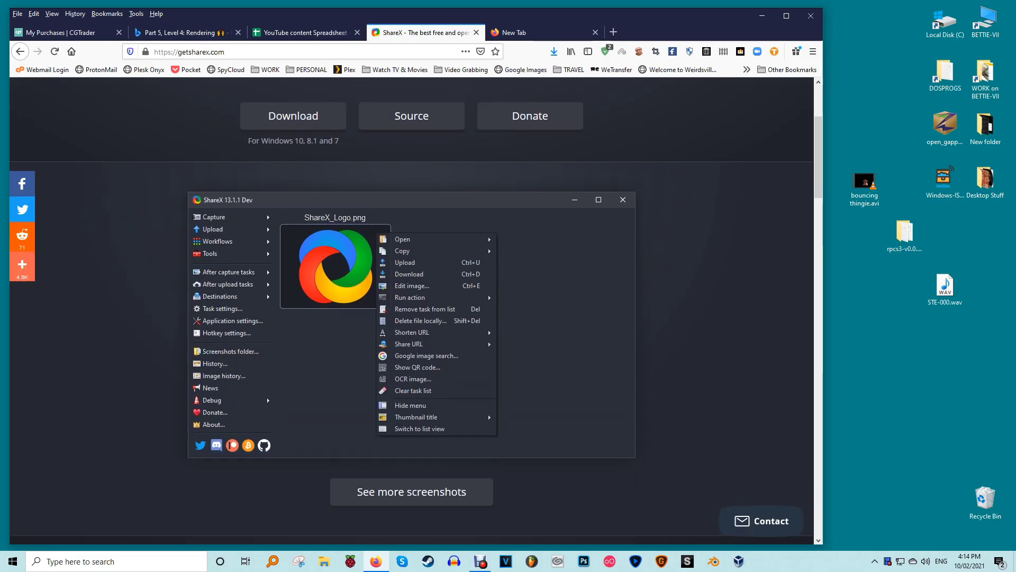
scroll(412, 317, "down", 1)
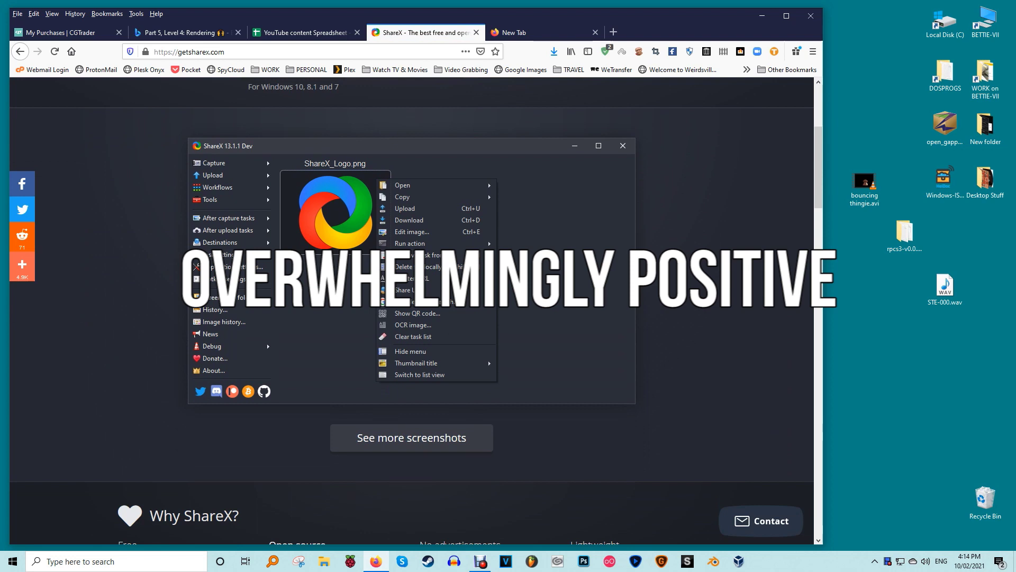
scroll(412, 310, "down", 3)
scroll(412, 310, "up", 4)
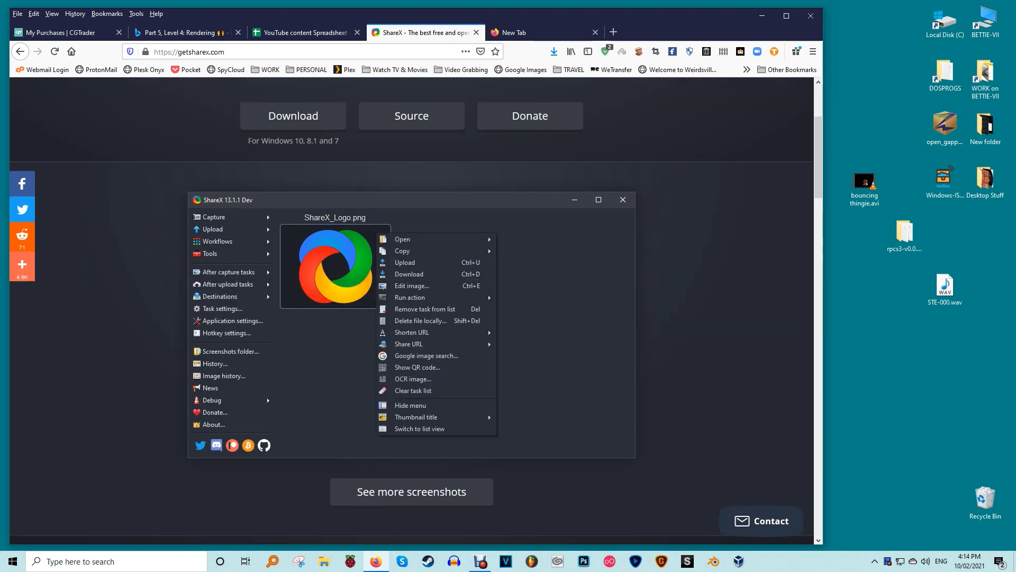
scroll(411, 311, "up", 3)
scroll(412, 491, "down", 3)
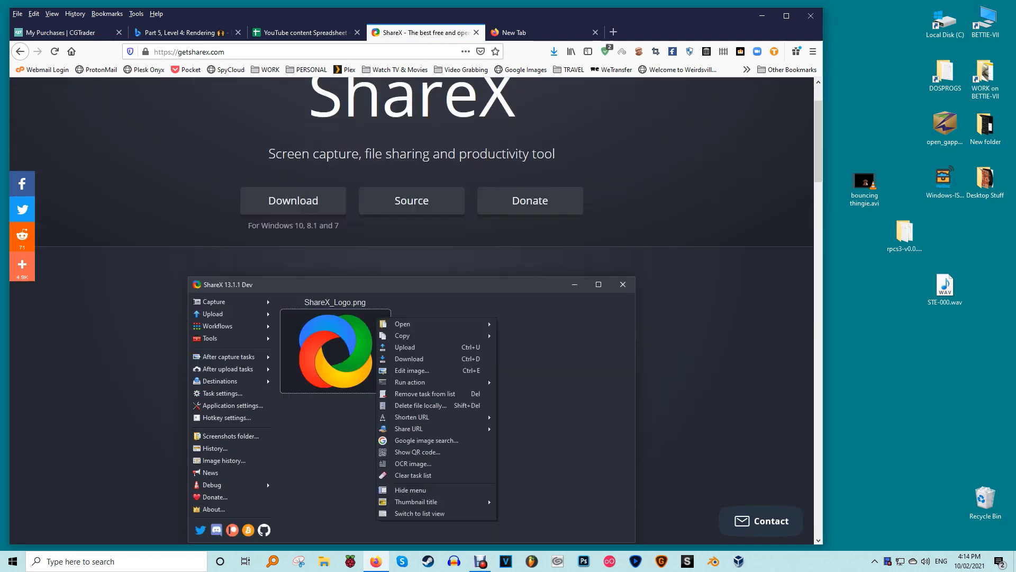
left_click(412, 491)
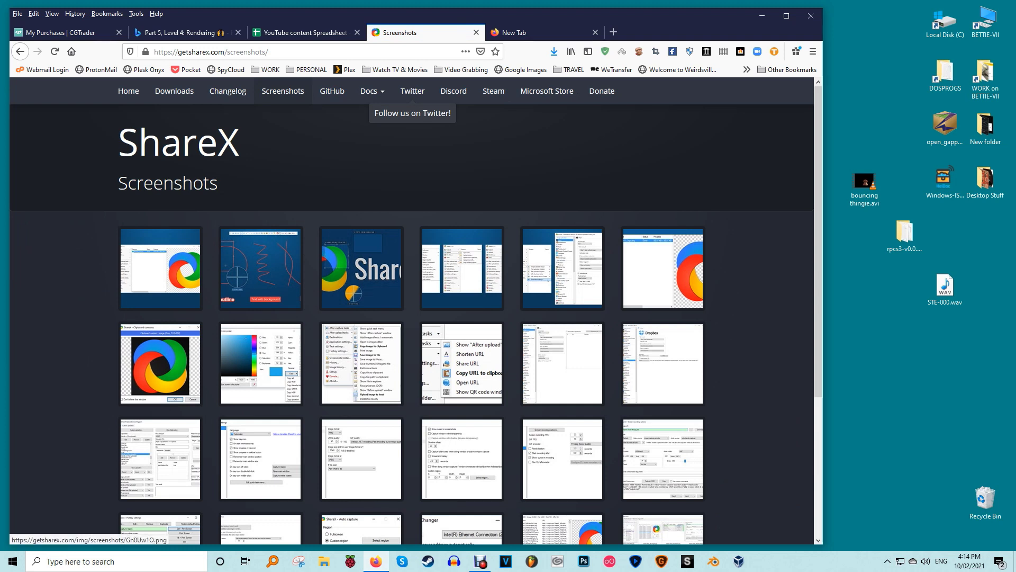
Enlarge the first screenshot and page forward to the Region capture image
left_click(160, 268)
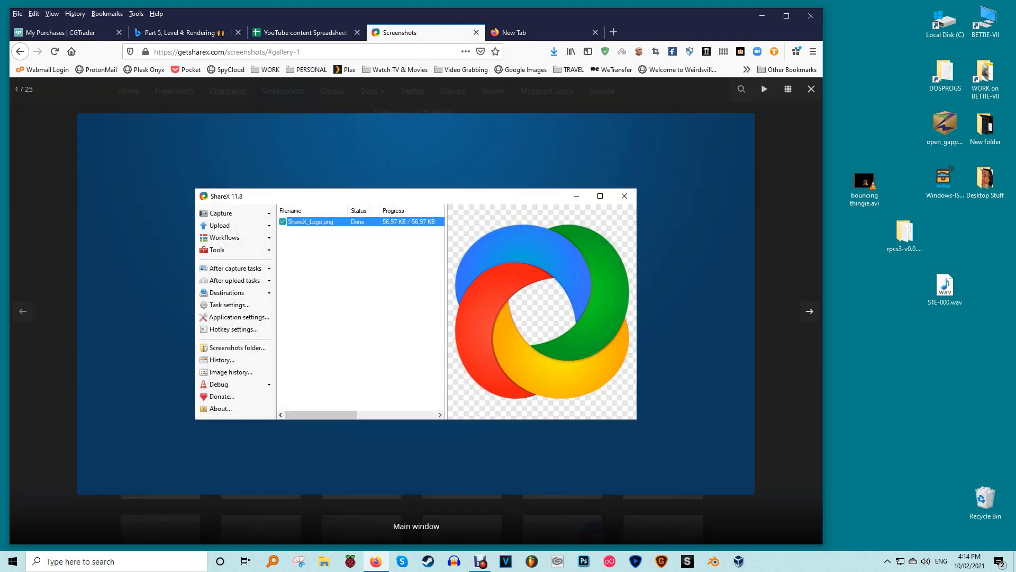
key("Right")
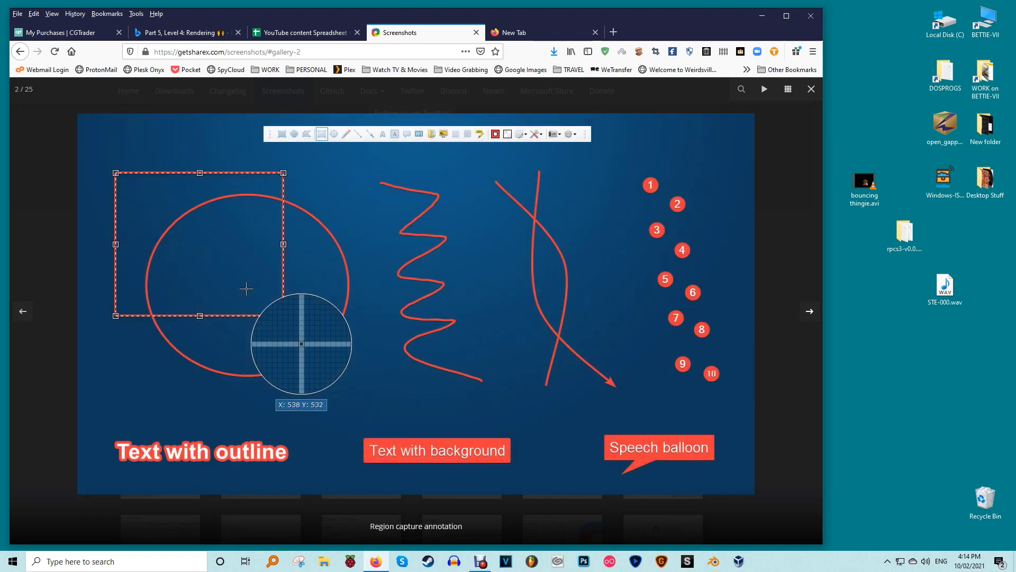
key("Right")
key("Right")
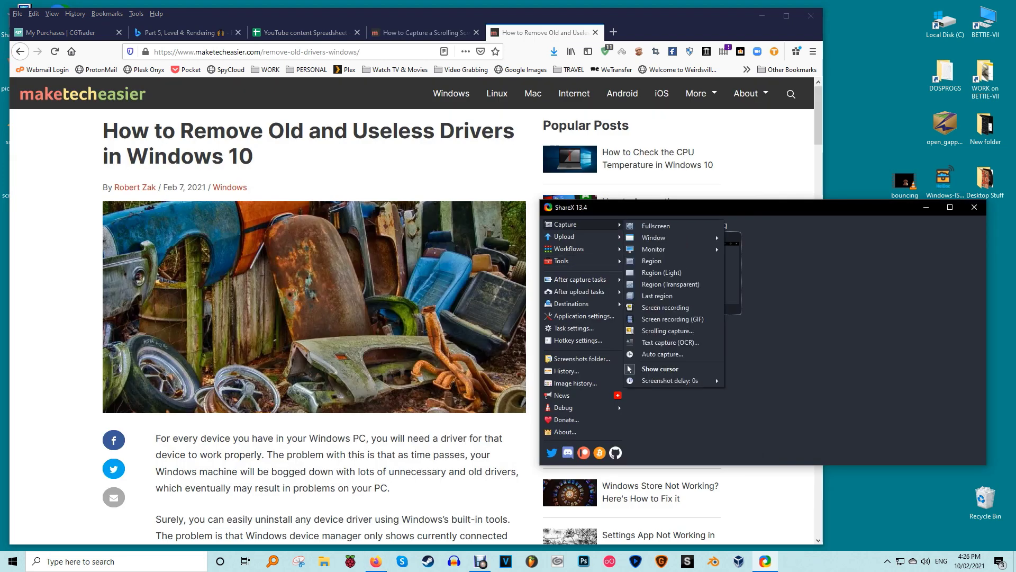
Start a ShareX scrolling capture of the Firefox driver-removal article
mouse_move(582, 225)
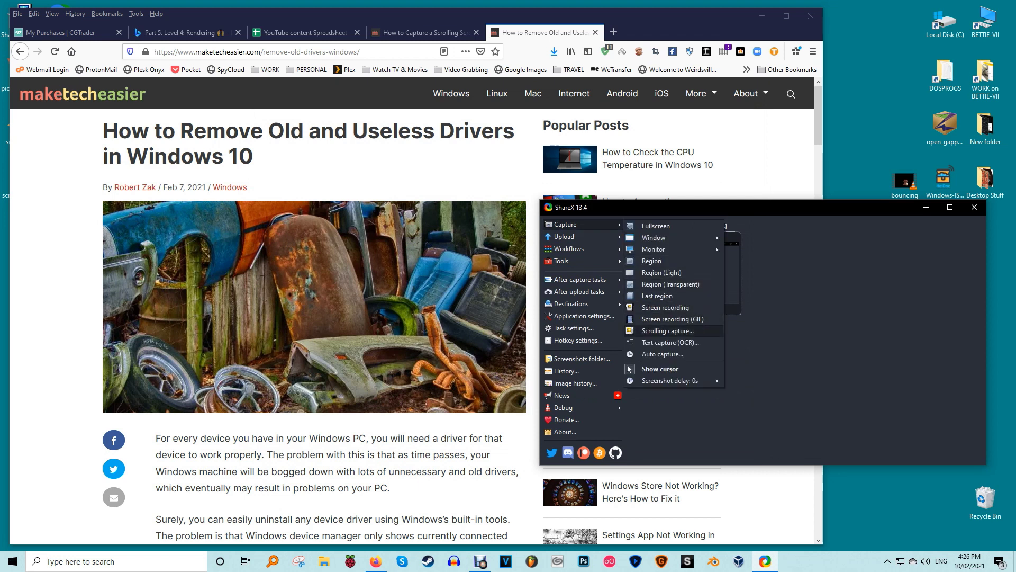
left_click(667, 330)
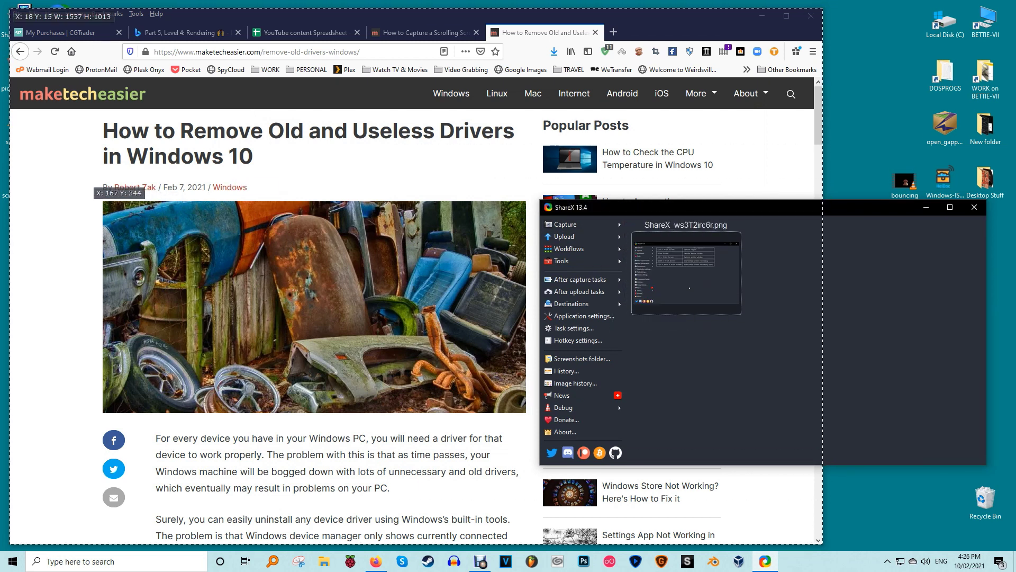
left_click(84, 180)
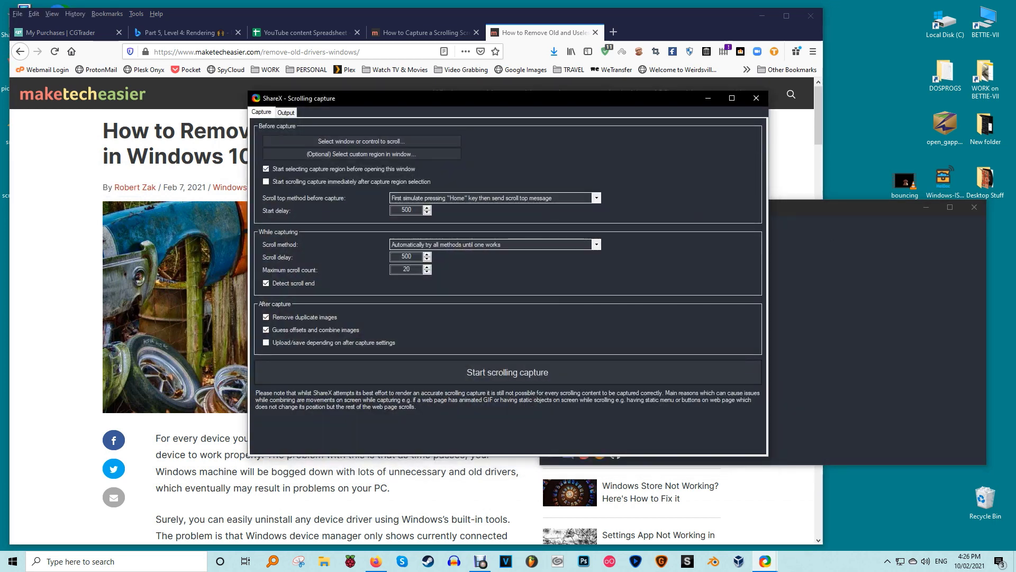
left_click(507, 372)
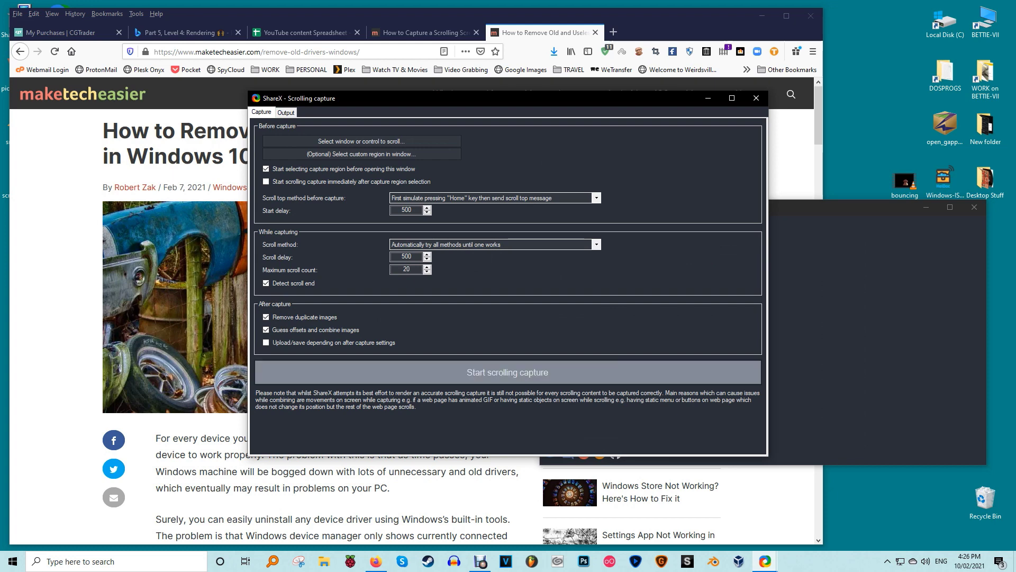
Scroll through the combined 15-image preview in the Output tab
scroll(339, 312, "down", 15)
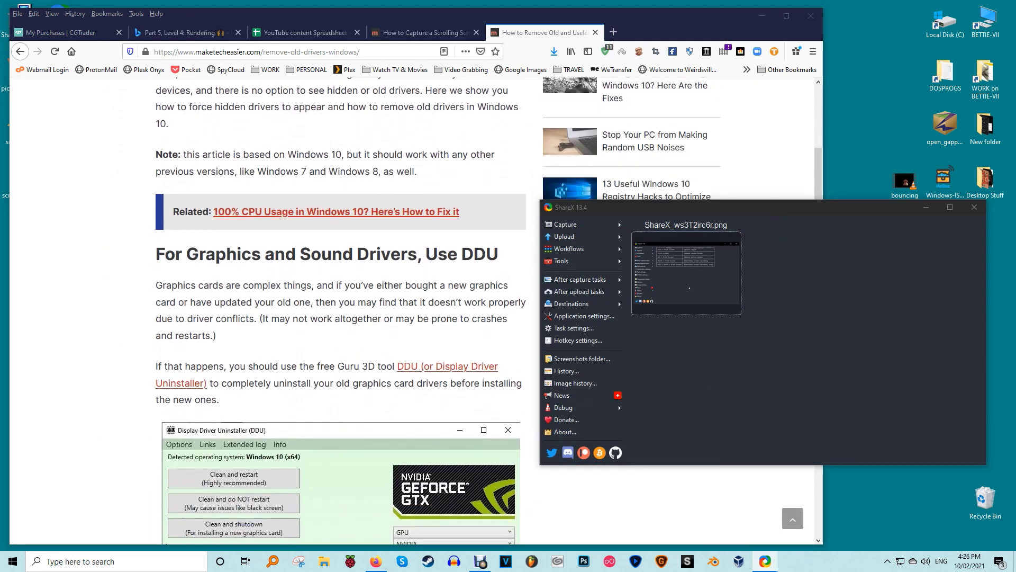
scroll(339, 312, "down", 20)
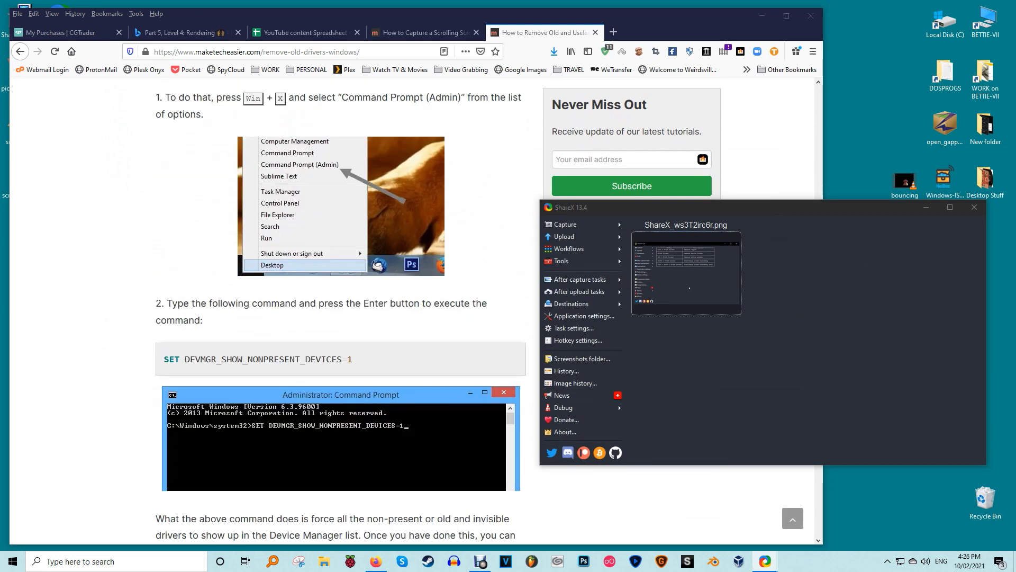
scroll(339, 312, "down", 18)
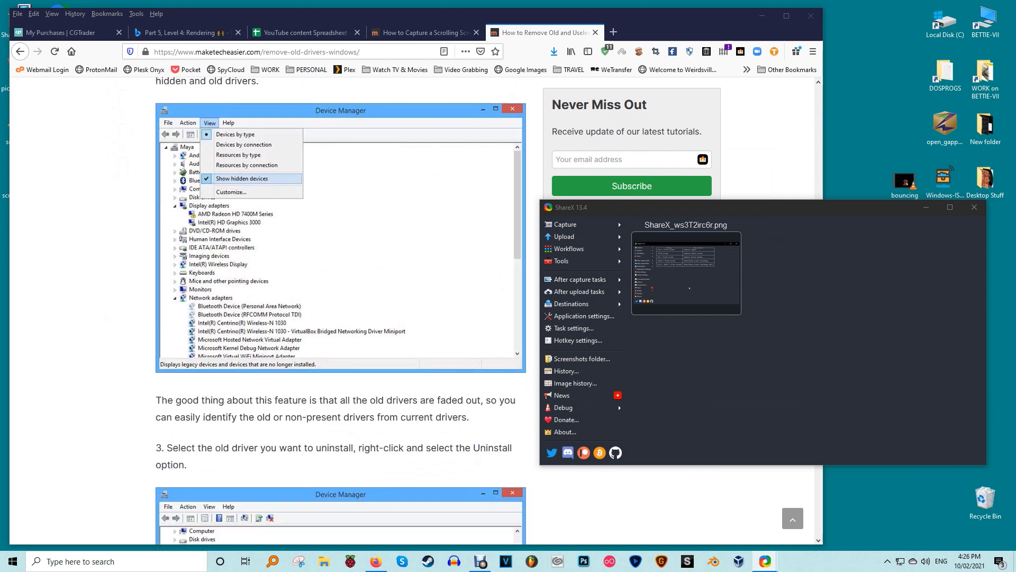
scroll(339, 312, "down", 6)
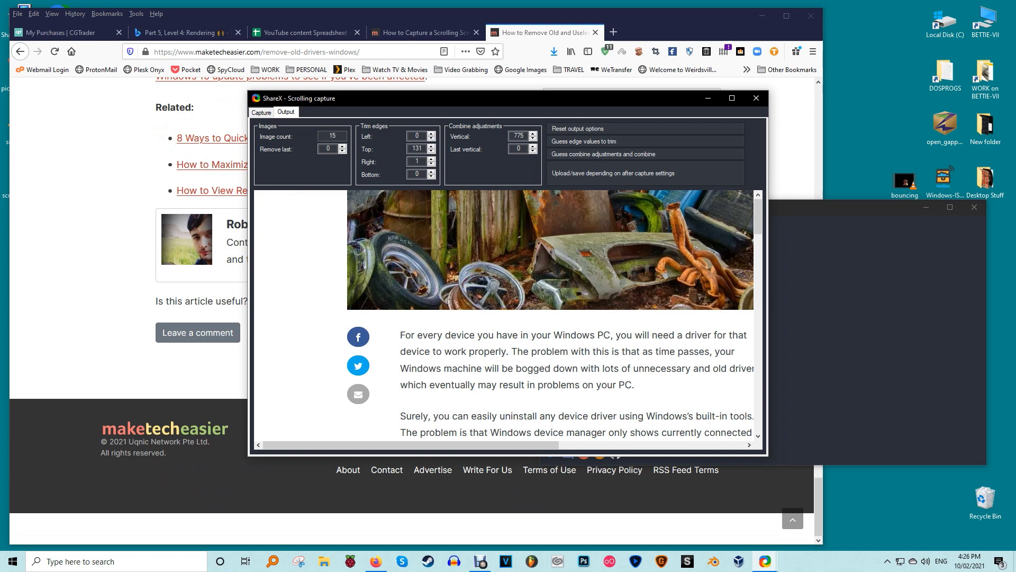
scroll(508, 315, "down", 8)
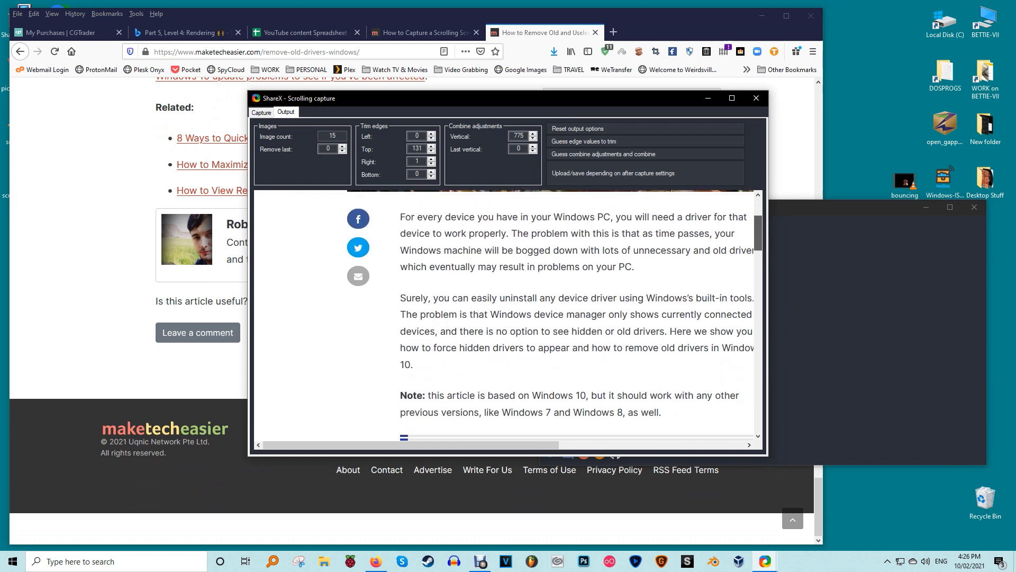
scroll(503, 315, "down", 15)
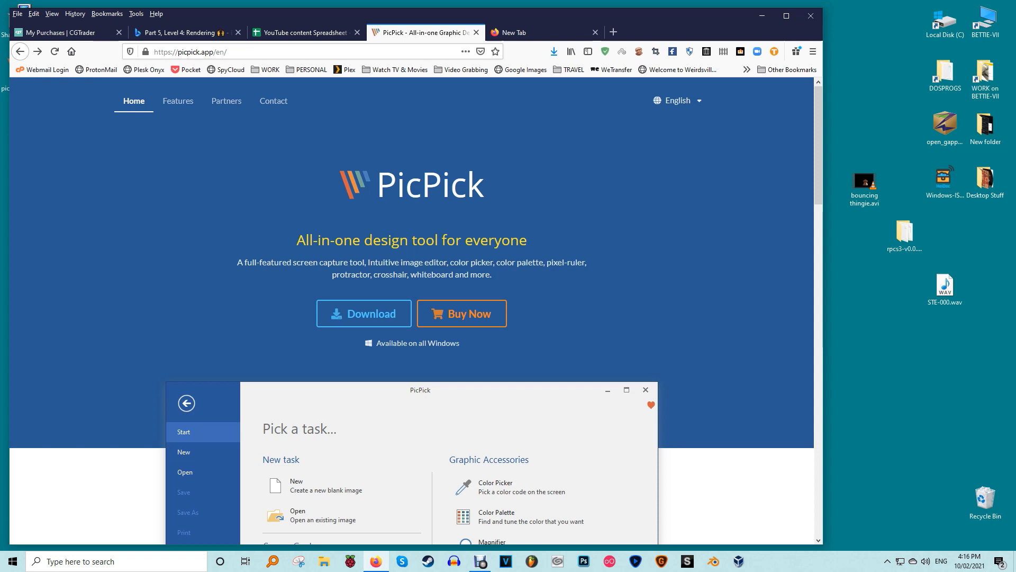
Download the free For Home Users version of PicPick from picpick.app's Download page
scroll(411, 307, "down", 5)
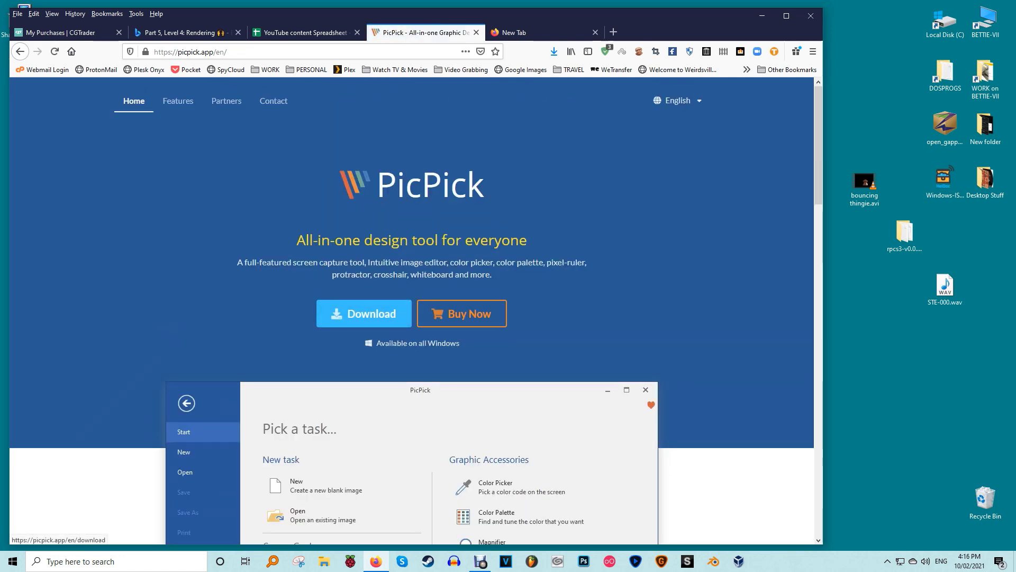
left_click(364, 313)
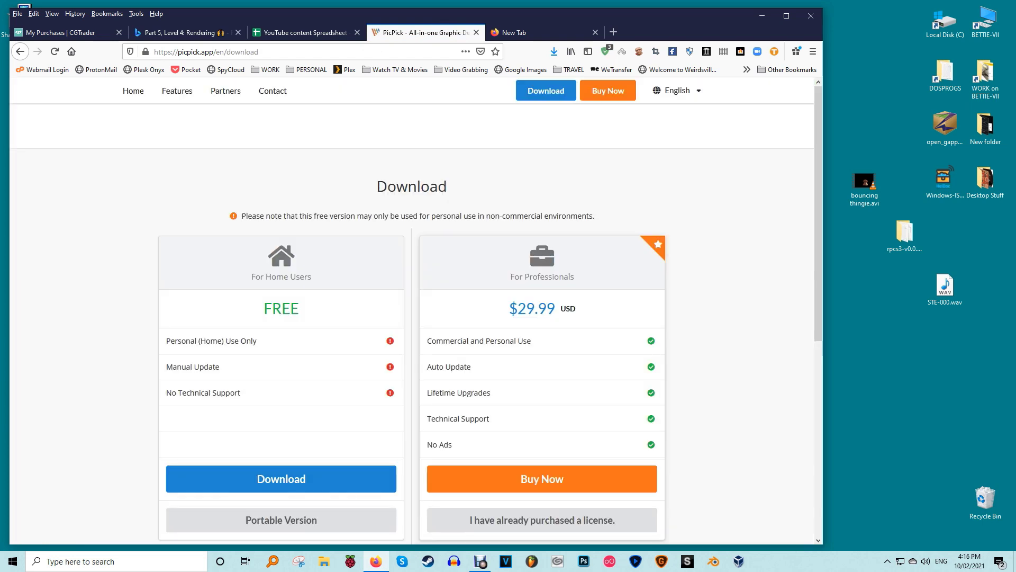
left_click(281, 479)
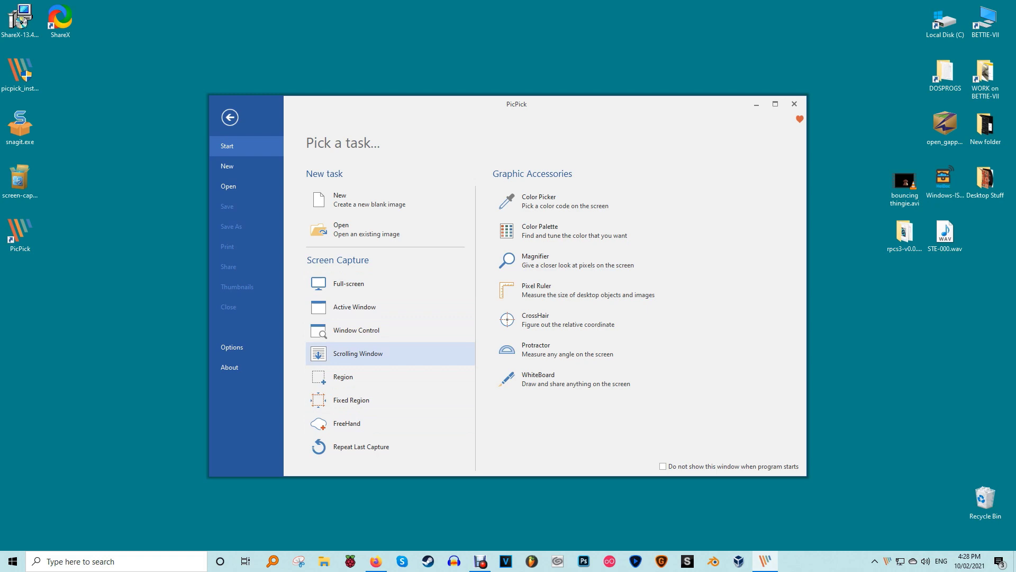
Start a PicPick Screen Capture > Scrolling Window capture of the Firefox article from its tray icon
key("Return")
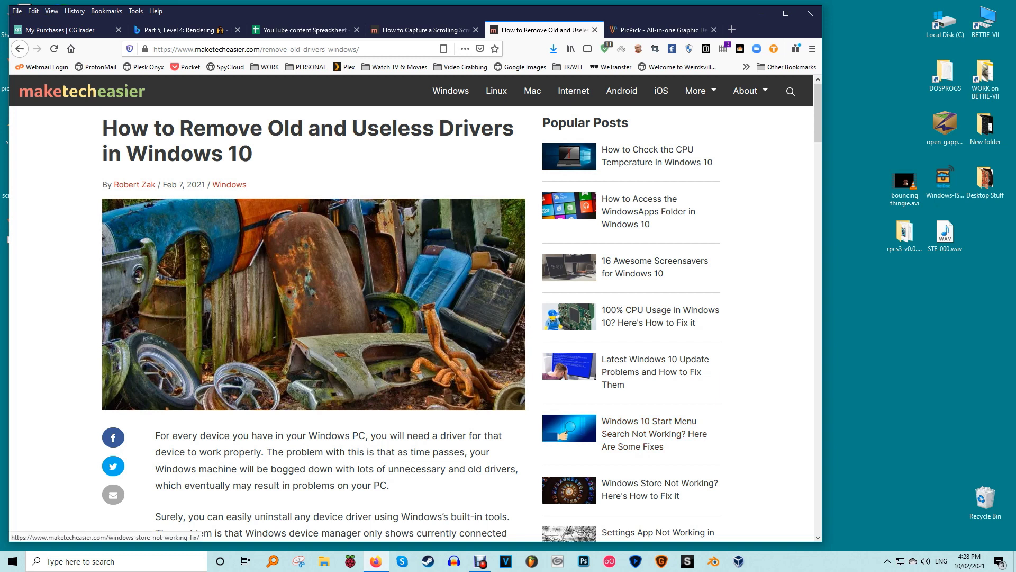
left_click(887, 561)
right_click(919, 539)
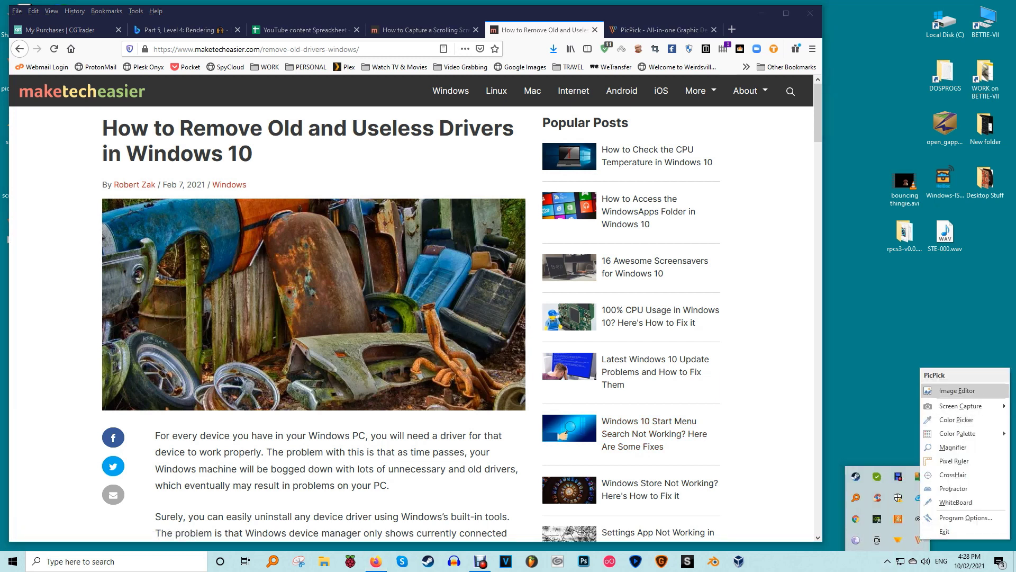
mouse_move(960, 406)
left_click(861, 475)
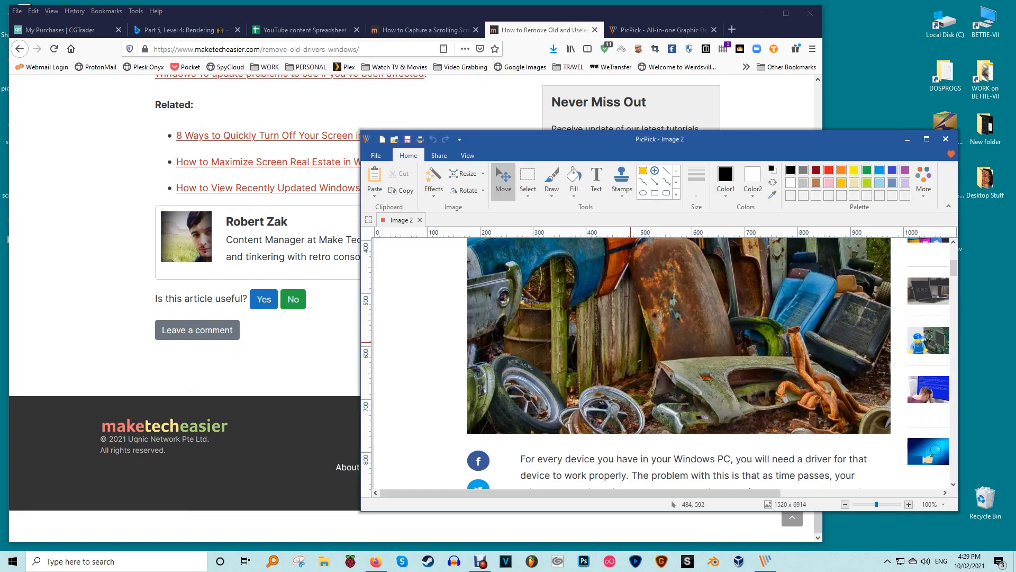
Review the 1520 x 6914 px stitched capture, then close Image 2 without saving
scroll(614, 360, "down", 20)
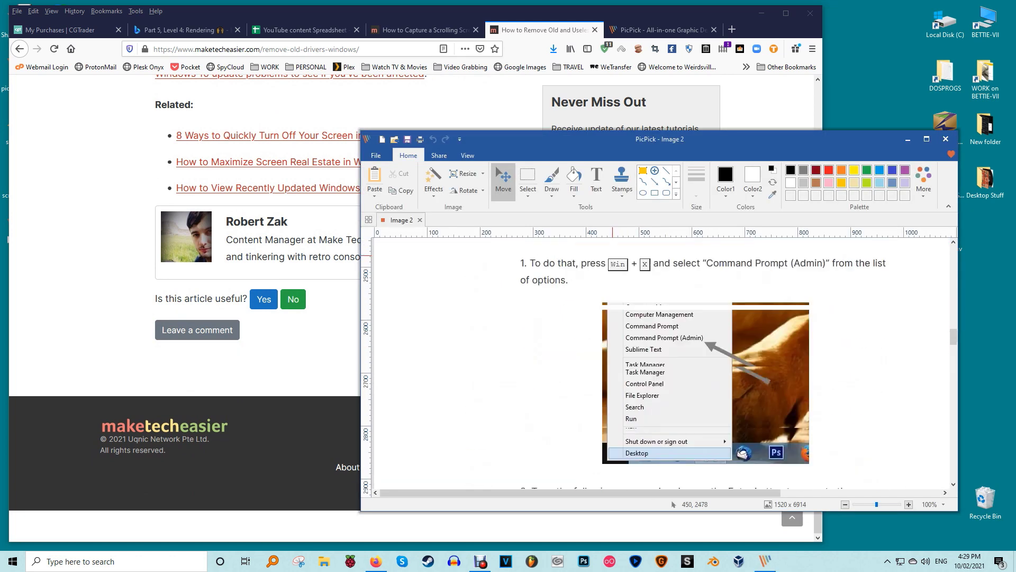
scroll(612, 360, "down", 10)
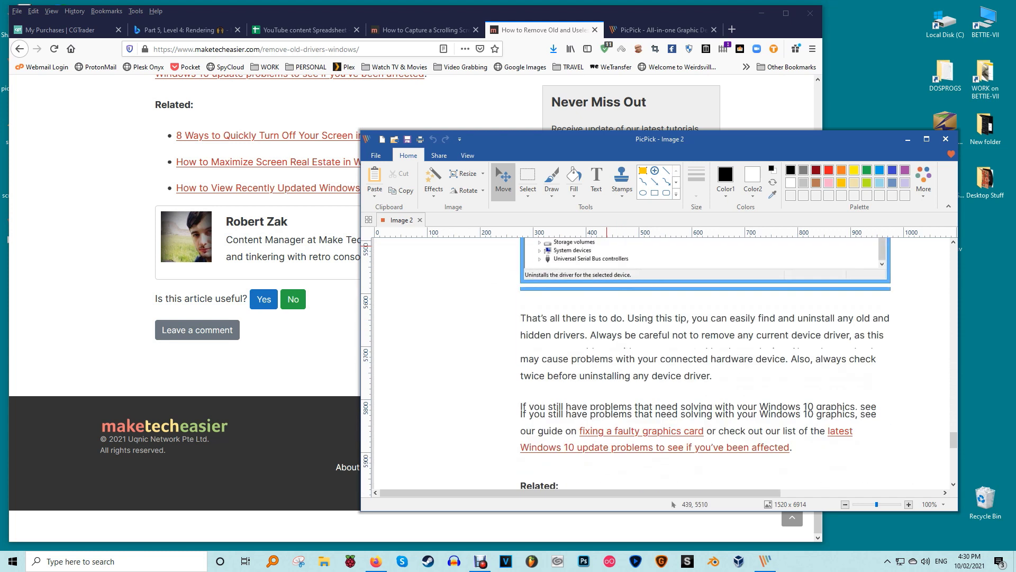
scroll(612, 360, "up", 5)
scroll(612, 360, "up", 13)
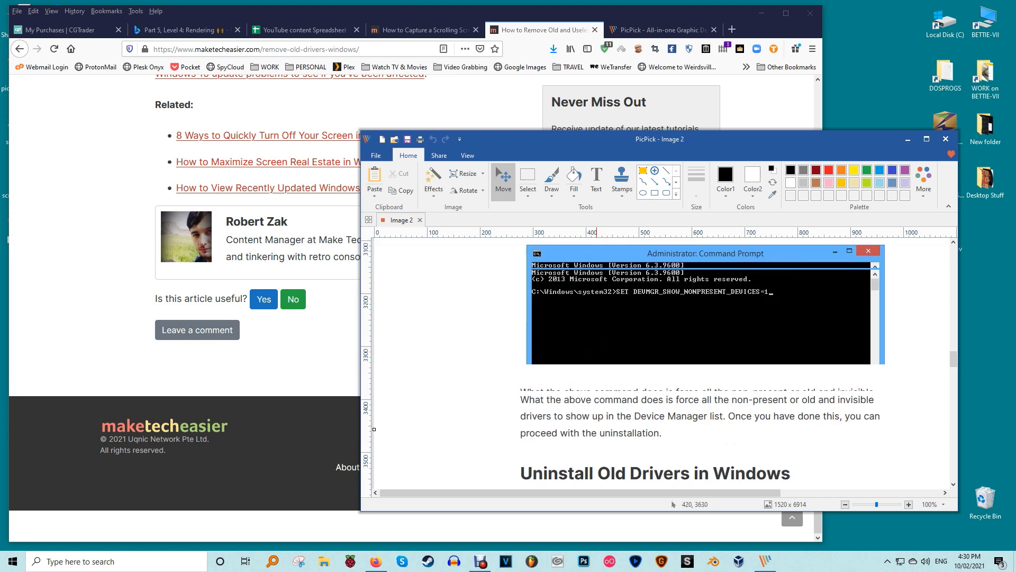
left_click_drag(900, 138, 786, 109)
left_click(832, 109)
left_click(541, 320)
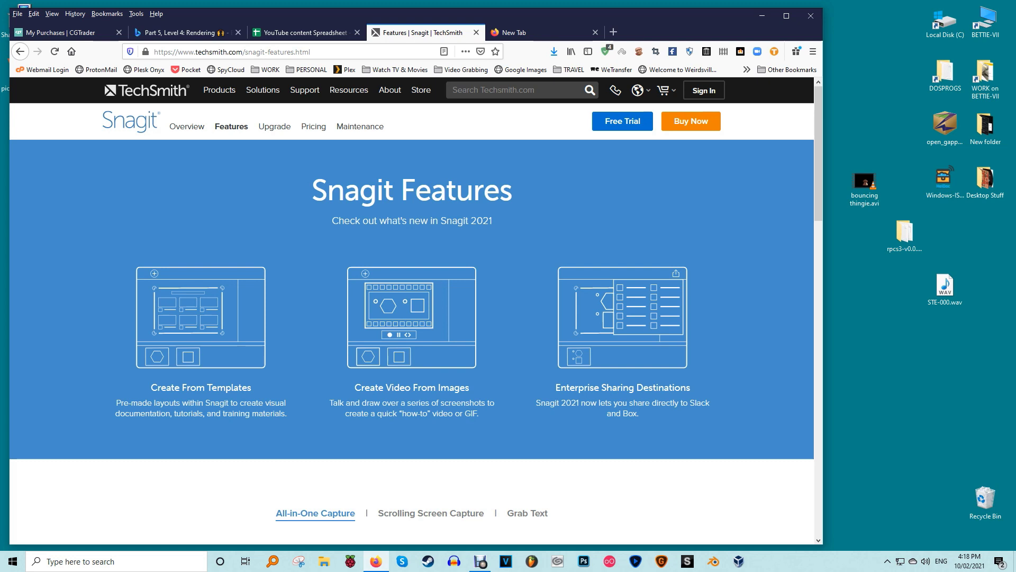
Scroll the Snagit features page down to the All-in-One Capture section
scroll(412, 313, "down", 5)
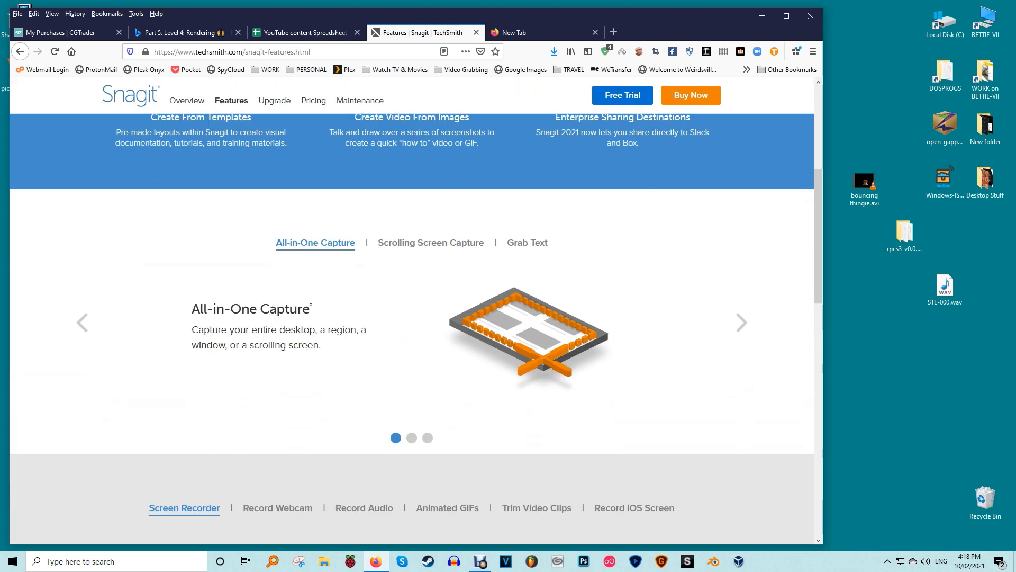
scroll(412, 339, "down", 1)
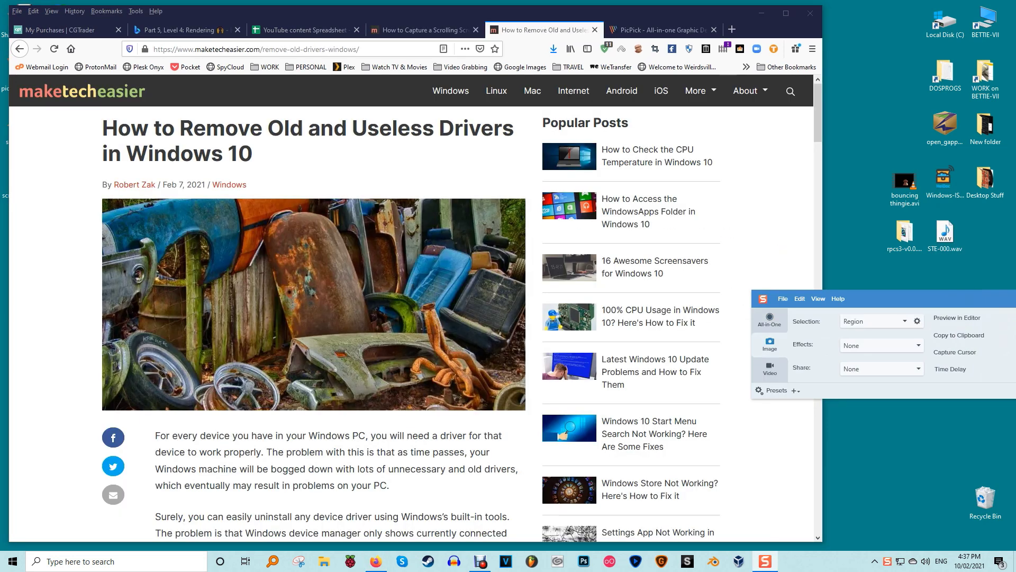
Set Snagit's Selection to Scrolling Window, Effects to None, and Share to File
left_click(873, 321)
left_click(868, 372)
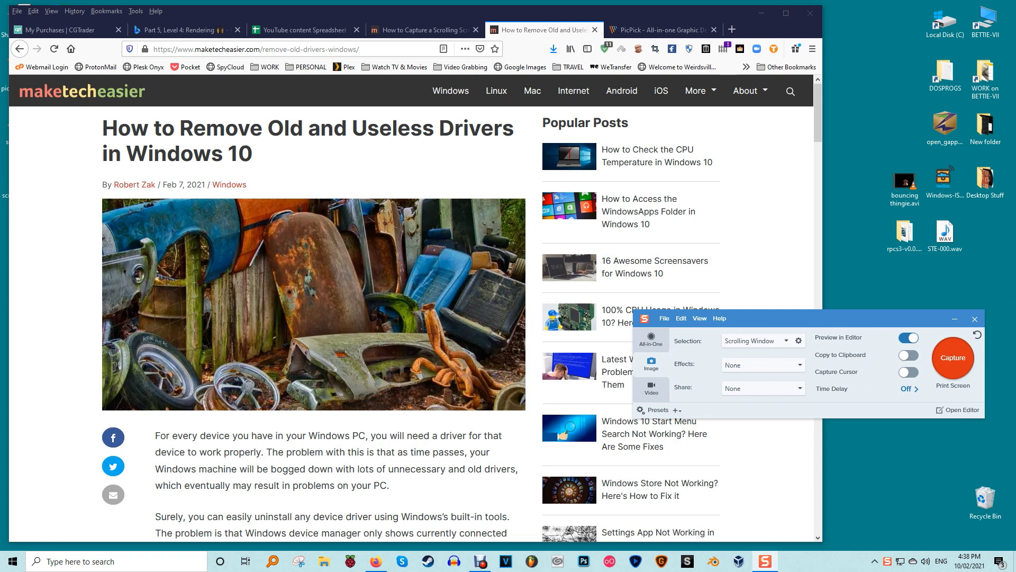
left_click(762, 365)
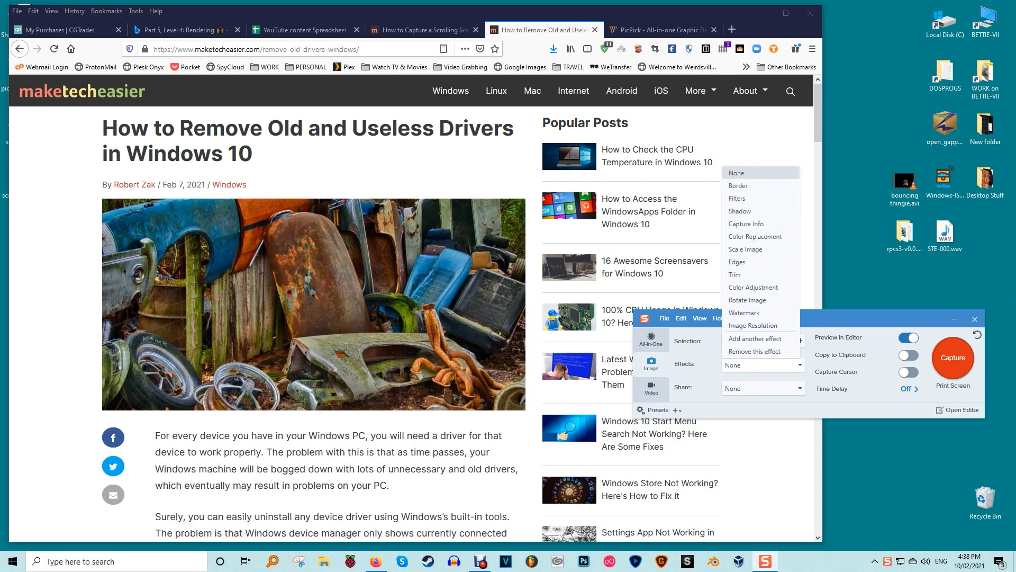
left_click(762, 387)
left_click(762, 388)
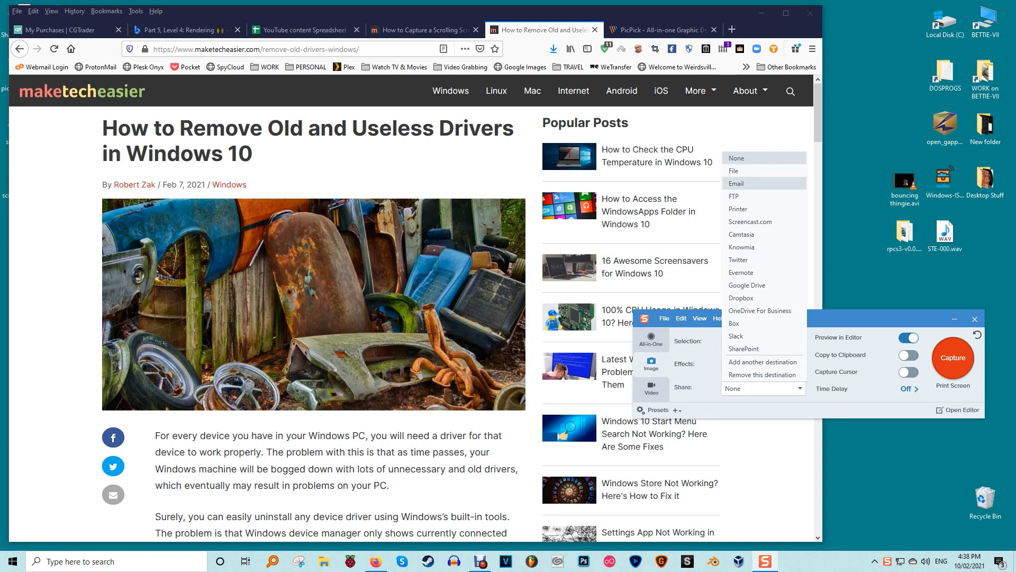
left_click(752, 170)
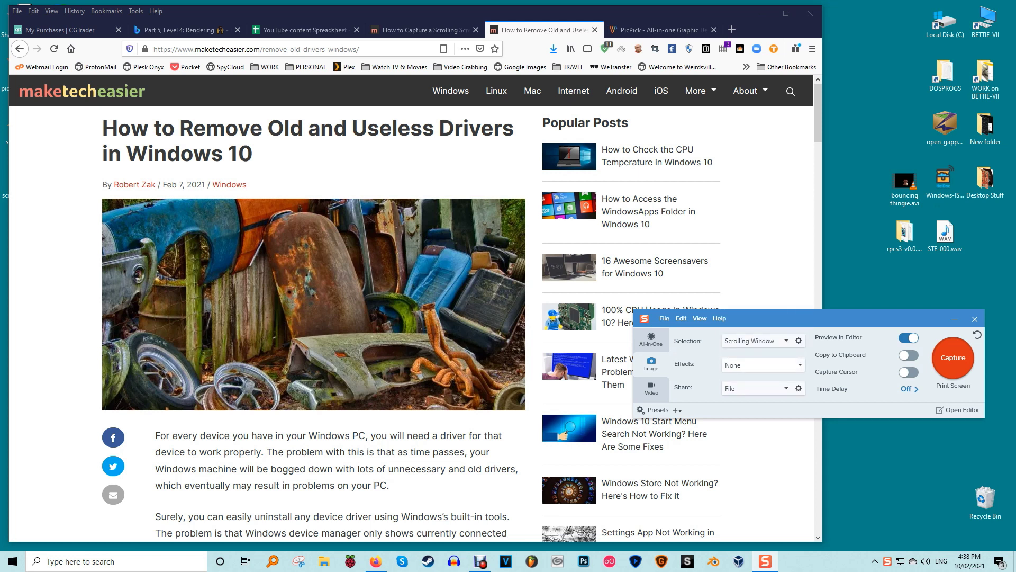
left_click(762, 365)
left_click(752, 172)
Capture the whole Firefox article scrolling downward, then undo the padding to get 1520 x 6465 px
key("Print")
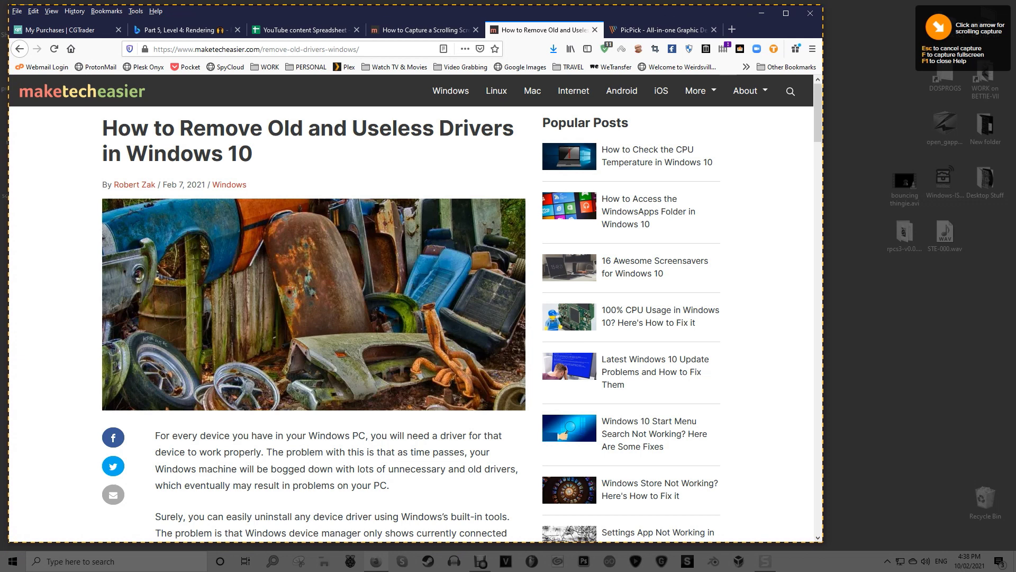
left_click(575, 112)
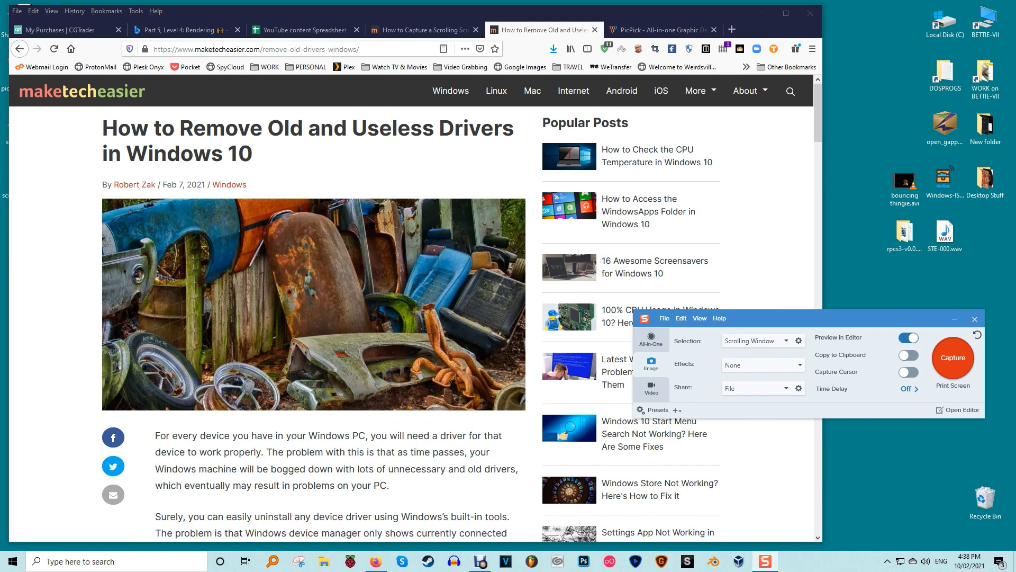
key("Print")
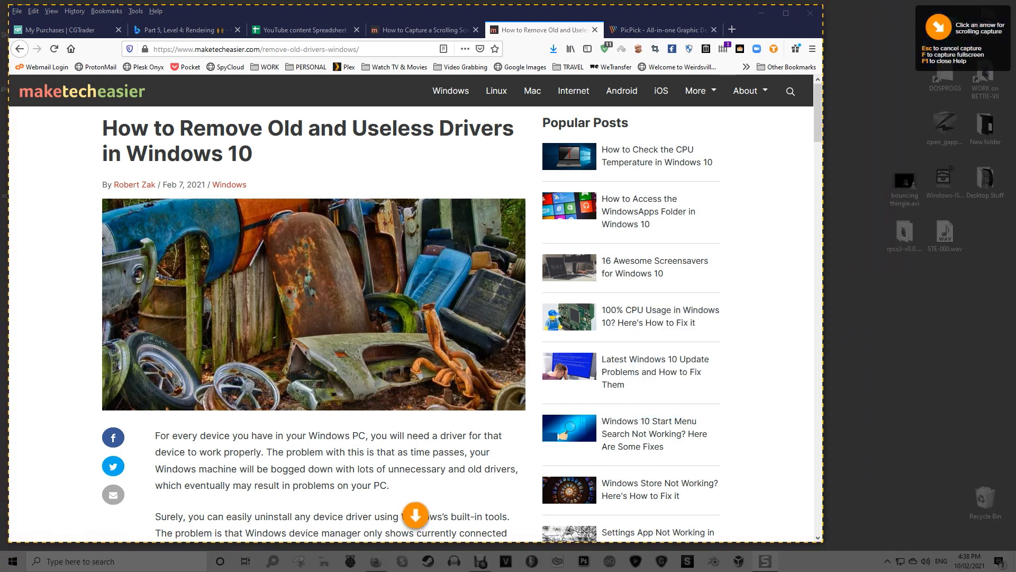
left_click(416, 516)
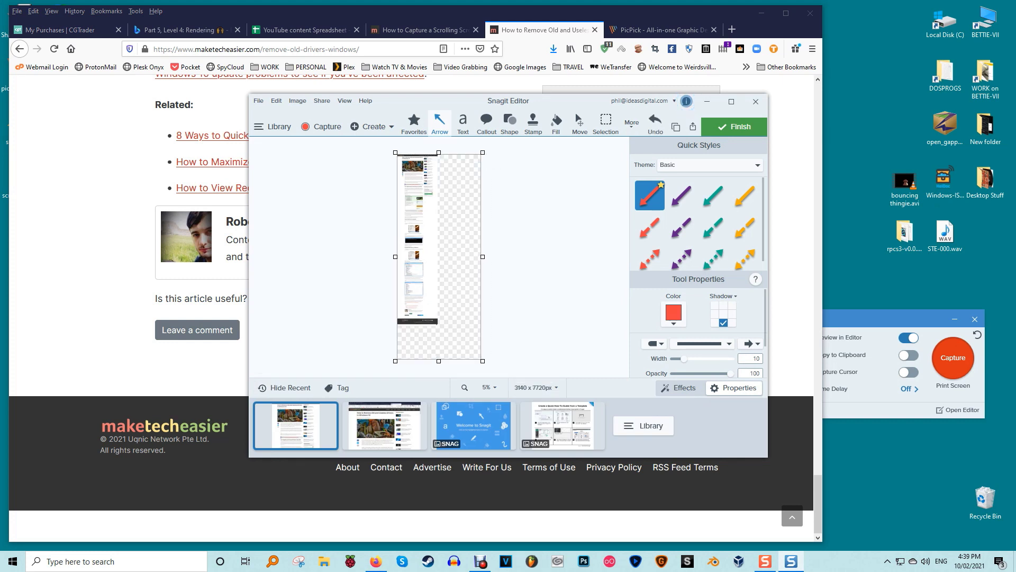
key("ctrl+z")
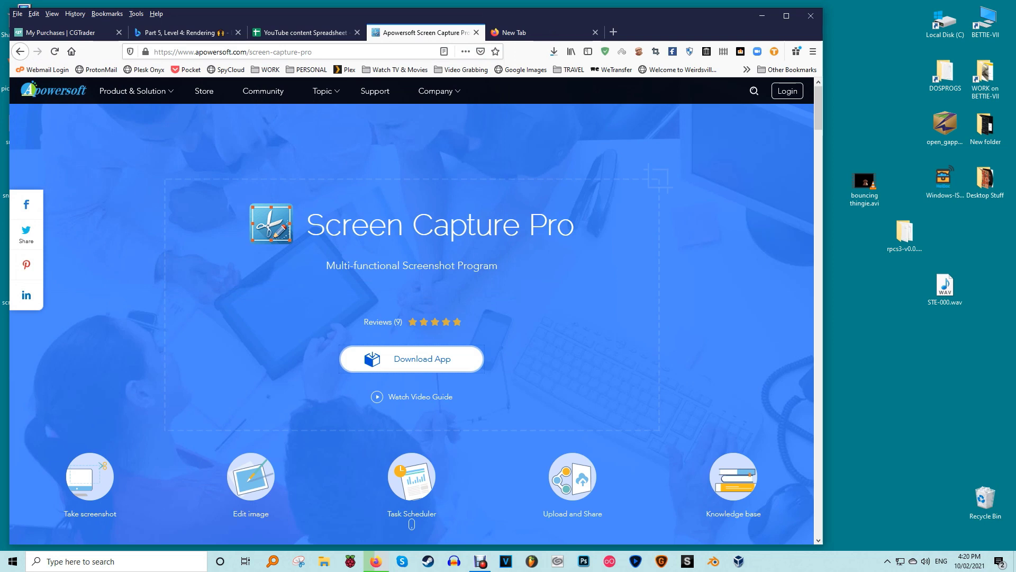
Scroll through the Apowersoft Screen Capture Pro product page's feature sections
scroll(411, 310, "down", 10)
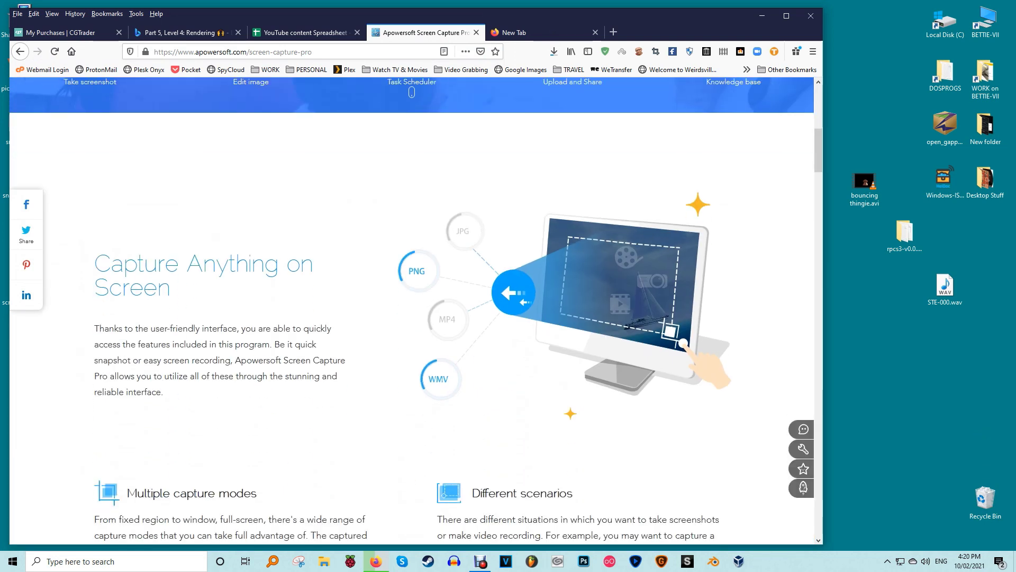
scroll(412, 311, "up", 1)
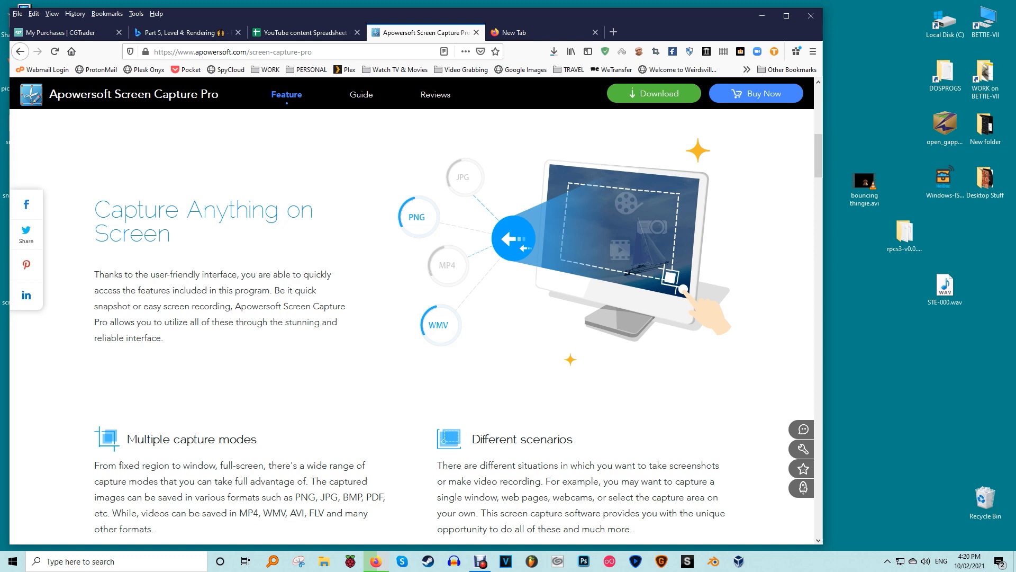
scroll(411, 310, "down", 8)
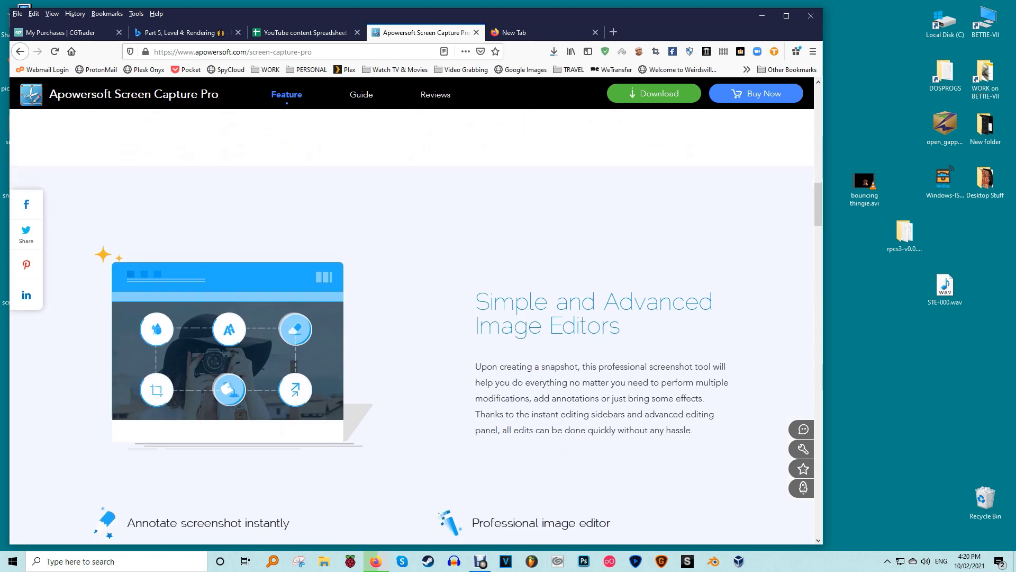
scroll(412, 310, "down", 2)
scroll(412, 310, "down", 10)
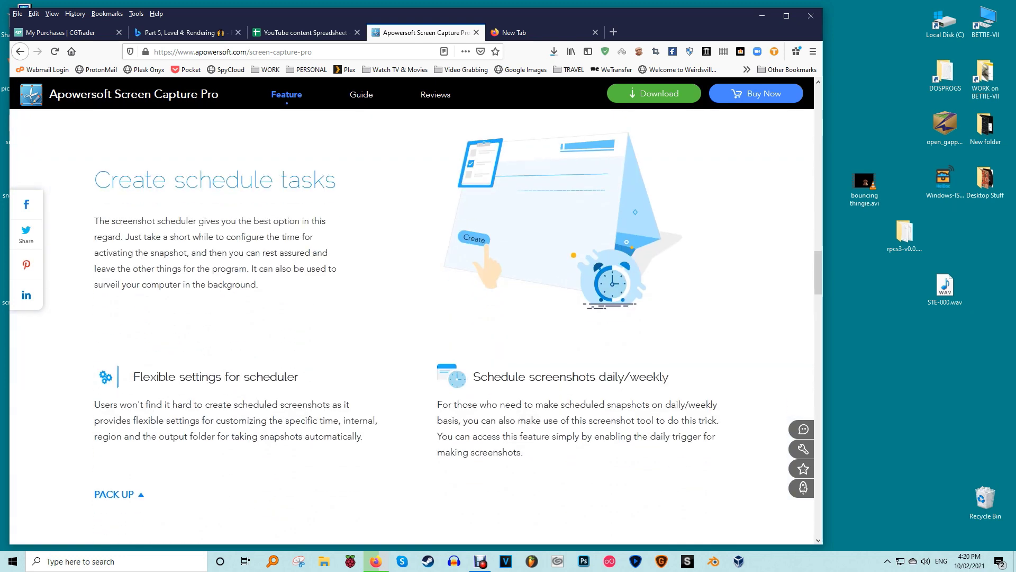
scroll(412, 310, "down", 7)
scroll(412, 310, "down", 7)
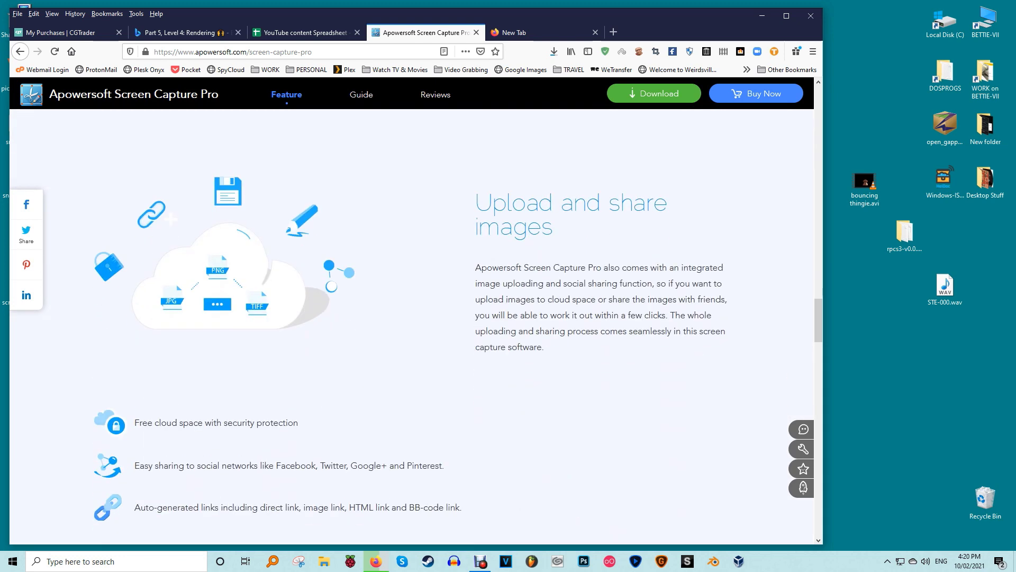
scroll(412, 310, "down", 6)
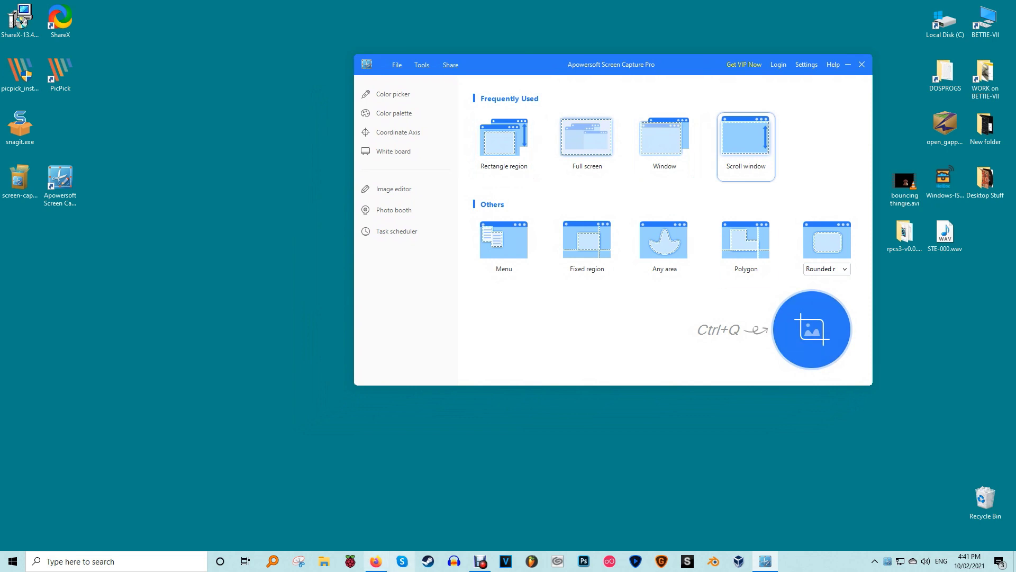
Start an Apowersoft Scroll window capture of the Firefox driver-removal article, dismissing the VIP prompt
key("alt+Tab")
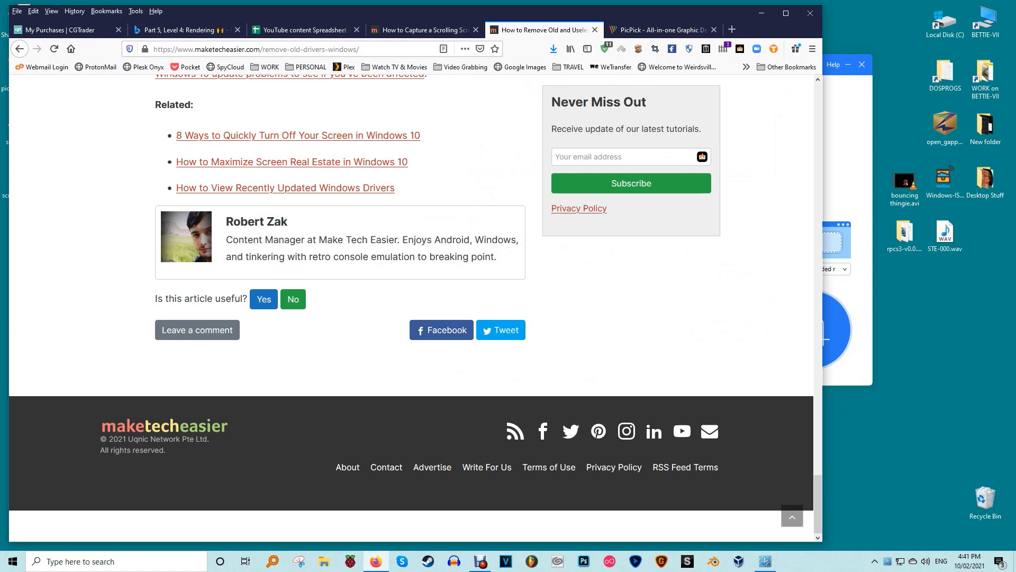
key("alt+Tab")
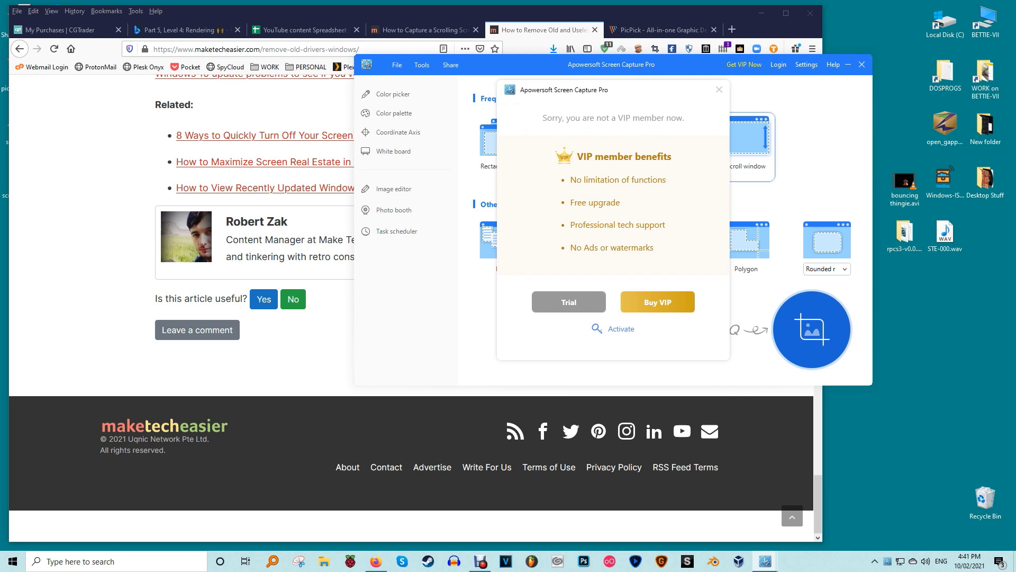
left_click(569, 301)
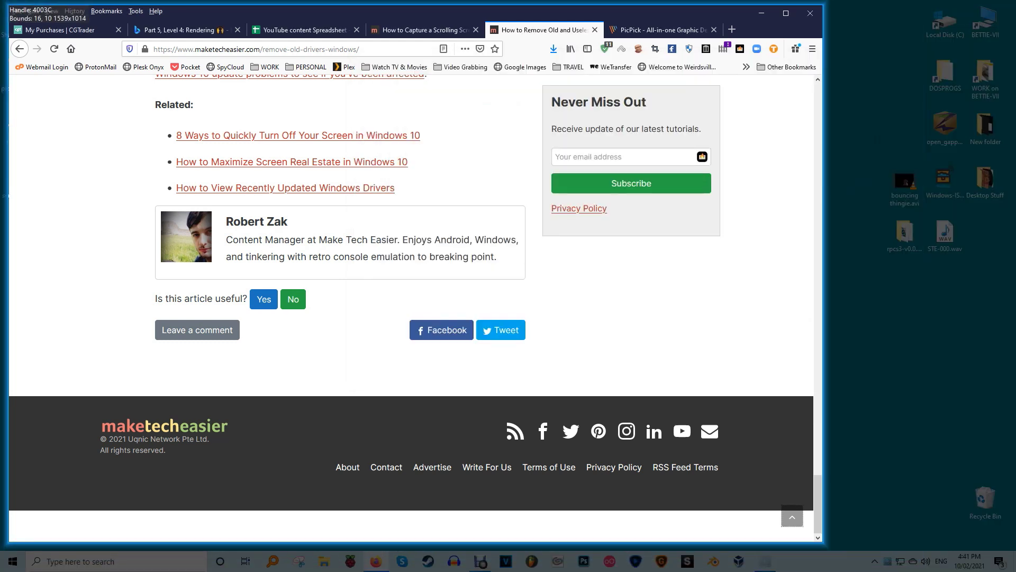